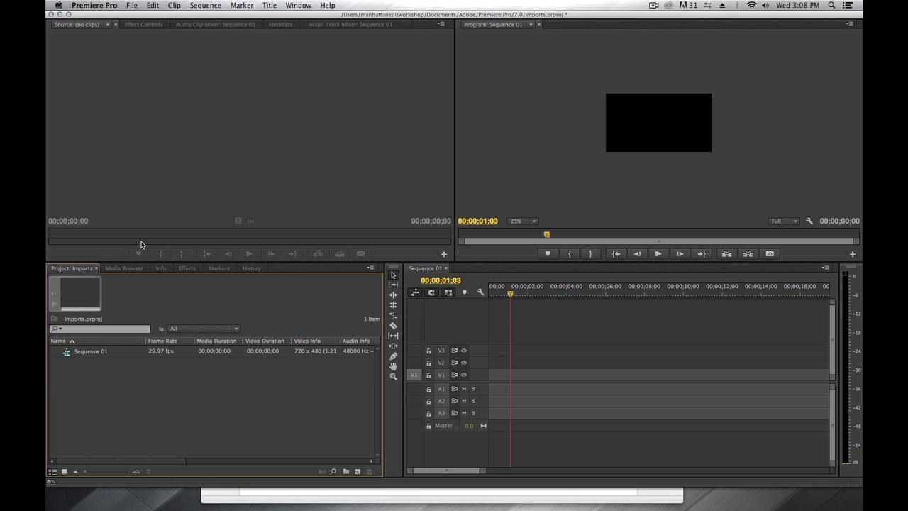
pyautogui.click(100, 10)
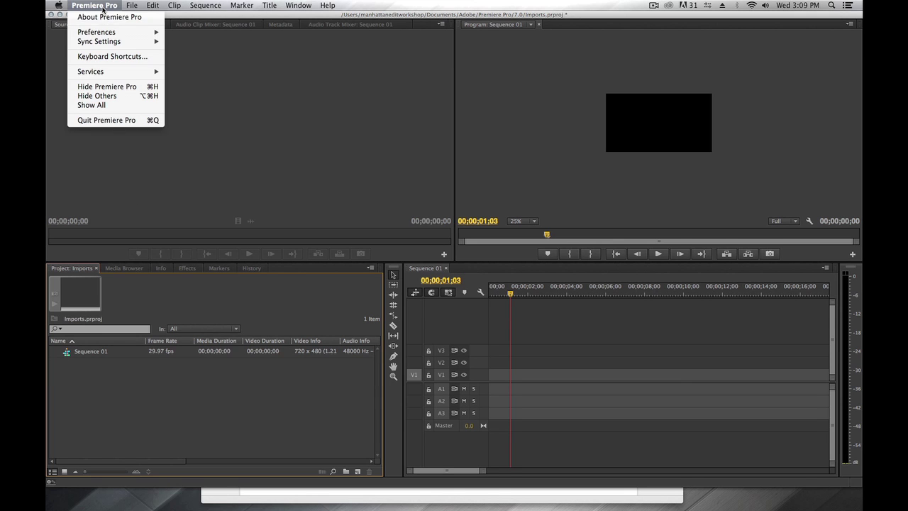
pyautogui.moveTo(104, 33)
pyautogui.click(211, 33)
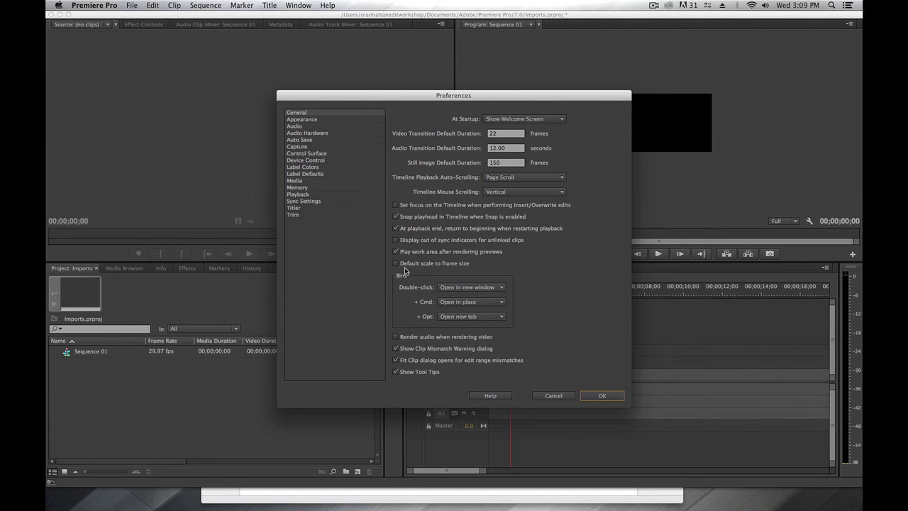
pyautogui.click(603, 396)
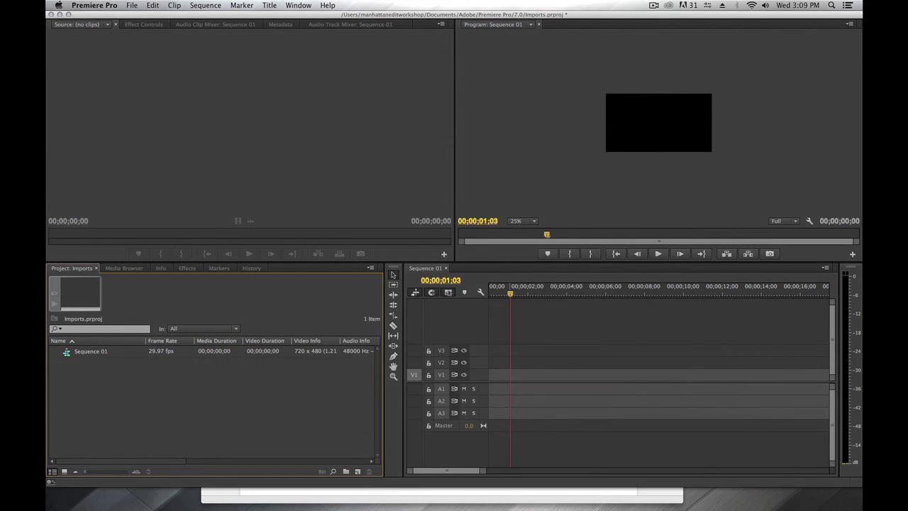
# - Import the RockFace jpg into the Project panel and place it on V1 of Sequence 01
pyautogui.doubleClick(204, 400)
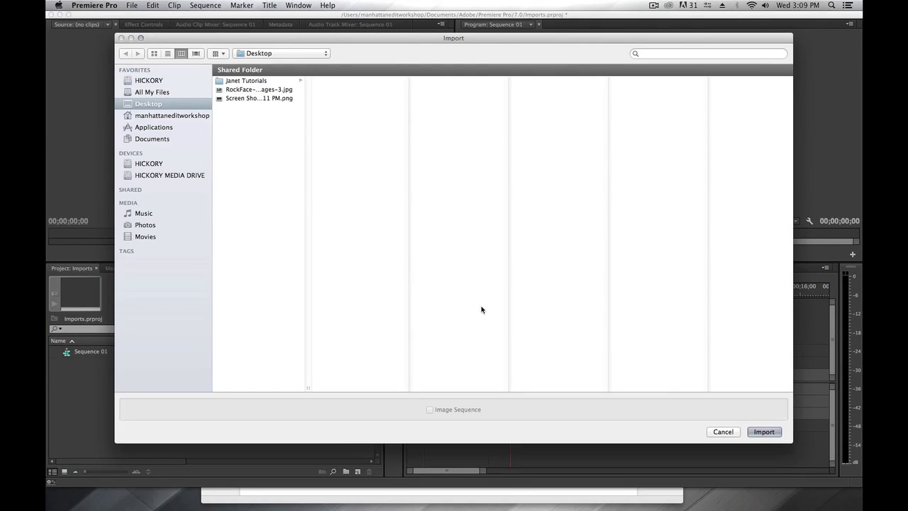
pyautogui.doubleClick(224, 90)
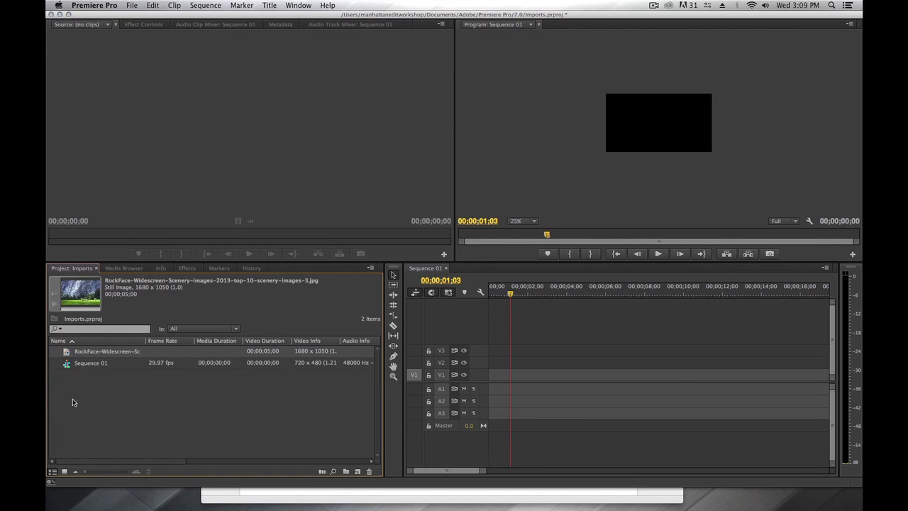
pyautogui.moveTo(65, 353); pyautogui.dragTo(493, 376)
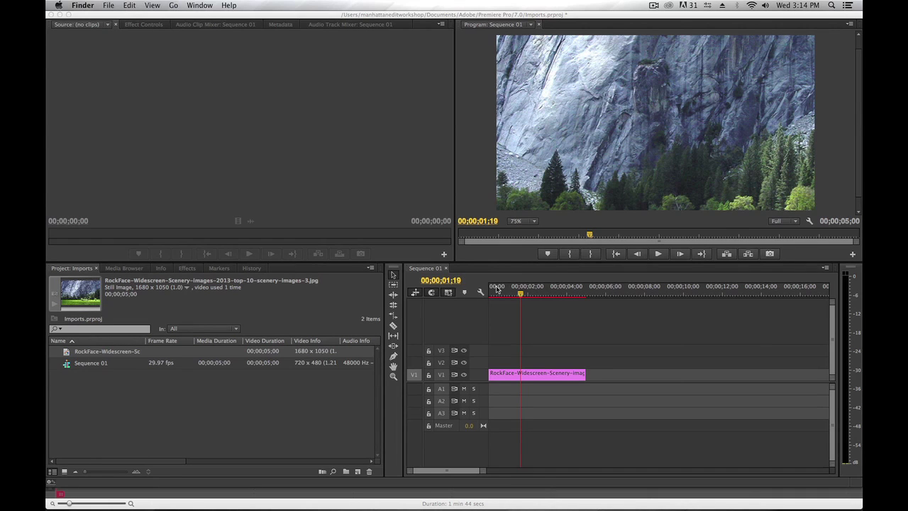
# - Set the Program monitor zoom to 25% to see the oversized image
pyautogui.click(535, 224)
pyautogui.click(535, 224)
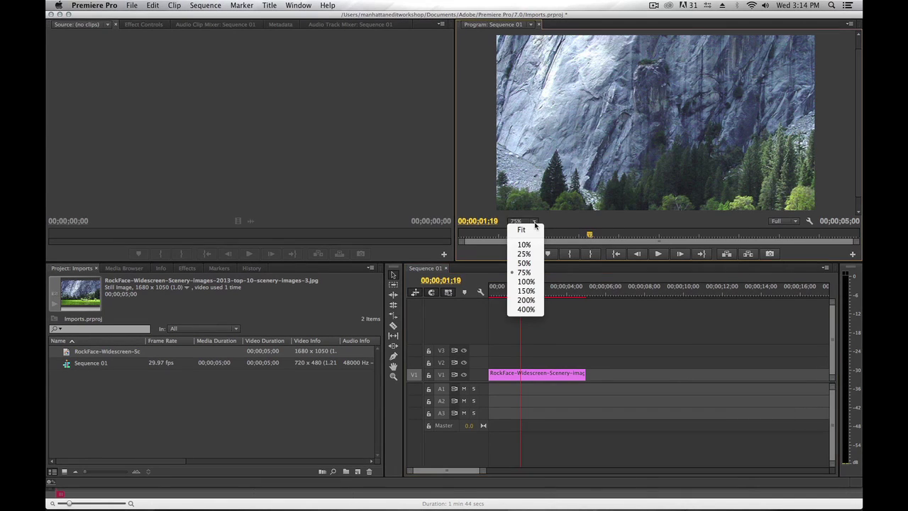
pyautogui.click(524, 258)
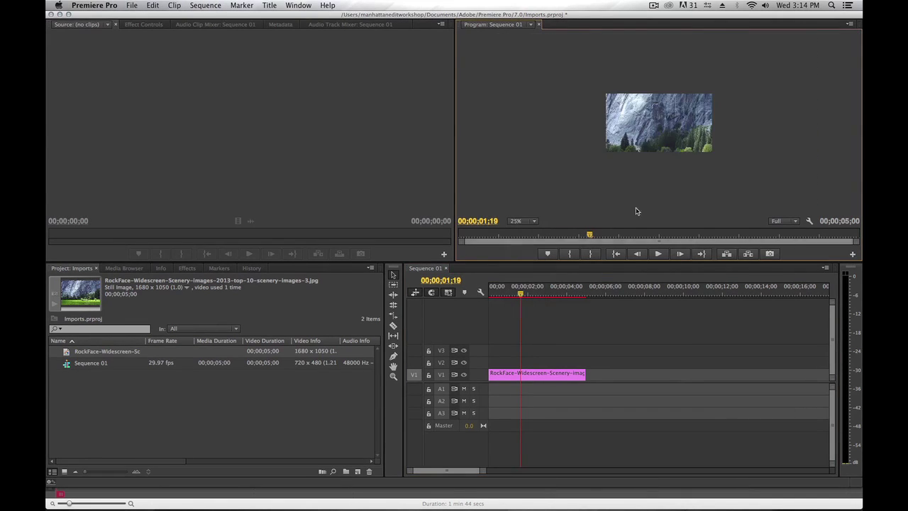
# - Select the RockFace image and reposition it so the rock face fills the frame
pyautogui.click(651, 143)
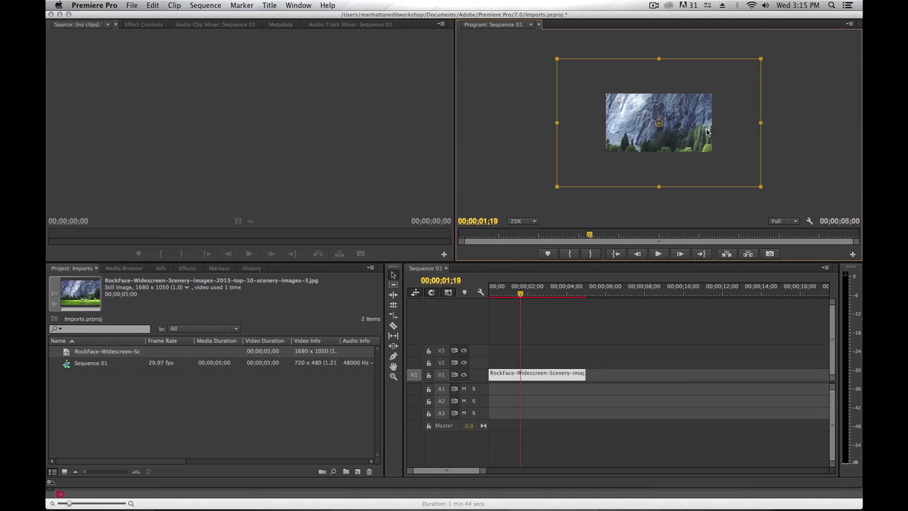
pyautogui.moveTo(628, 146); pyautogui.dragTo(677, 192)
pyautogui.moveTo(689, 134); pyautogui.dragTo(623, 132)
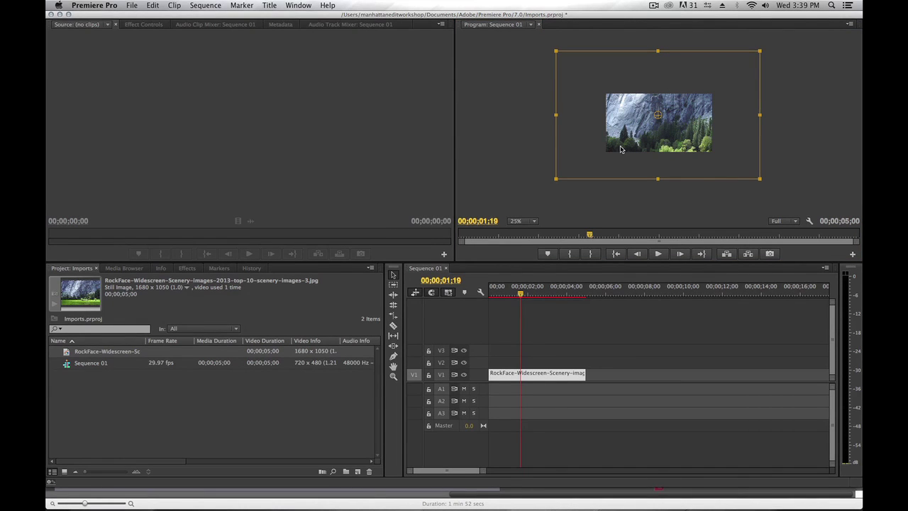
# - Enable Default scale to frame size in the General preferences and save
pyautogui.click(101, 5)
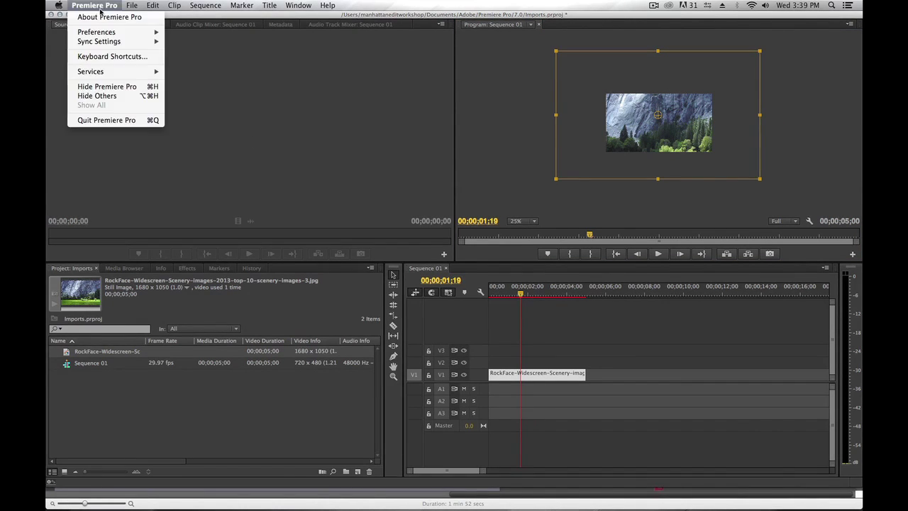
pyautogui.moveTo(102, 32)
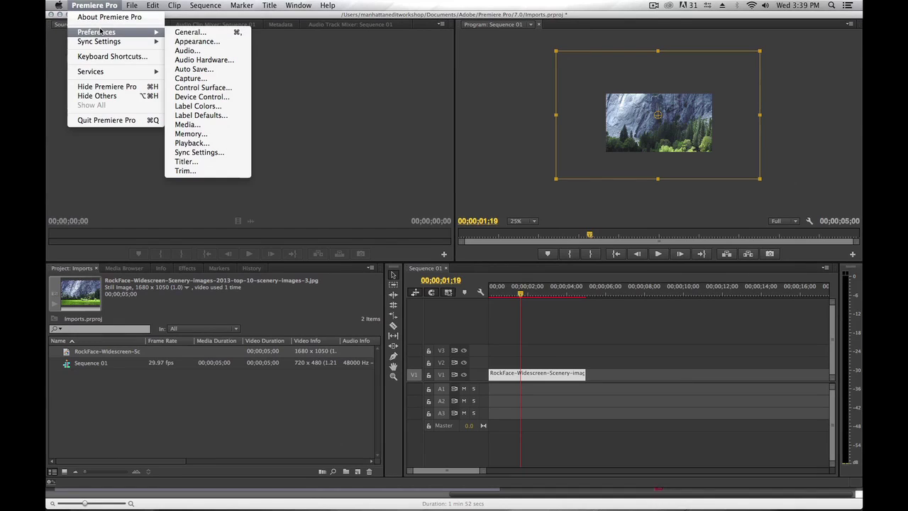
pyautogui.click(190, 32)
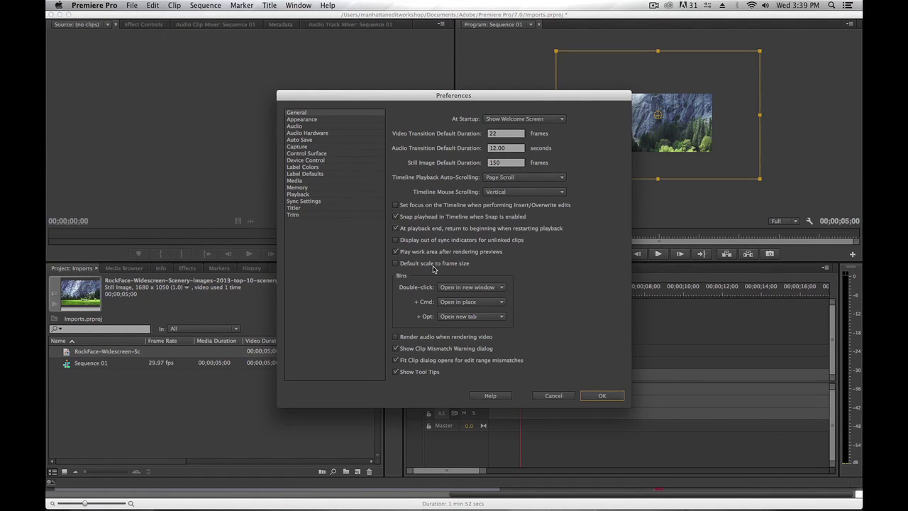
pyautogui.click(397, 265)
pyautogui.click(598, 398)
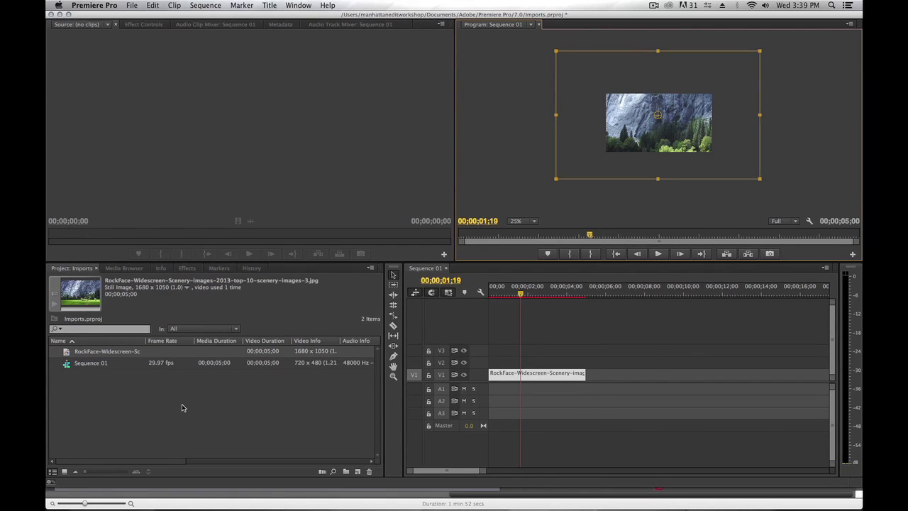
# - Import the RockFace jpg a second time and select the existing clip on V1
pyautogui.doubleClick(181, 408)
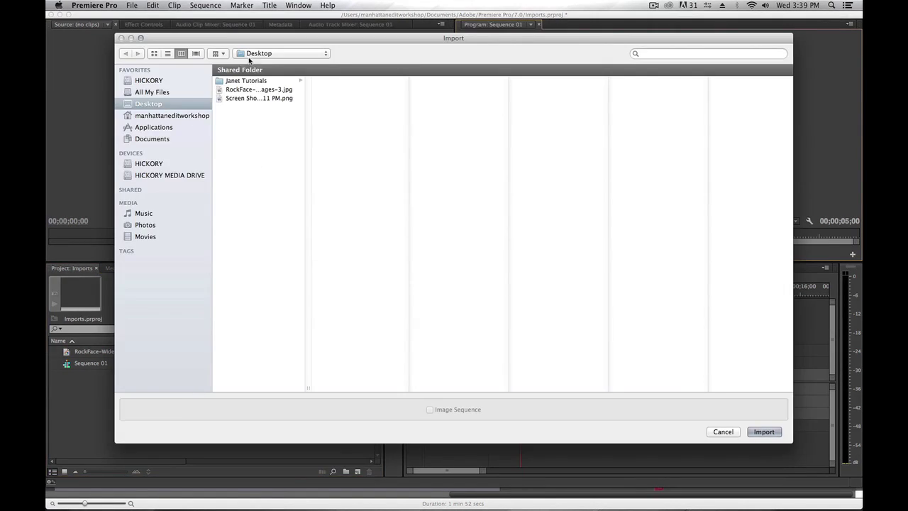
pyautogui.doubleClick(249, 91)
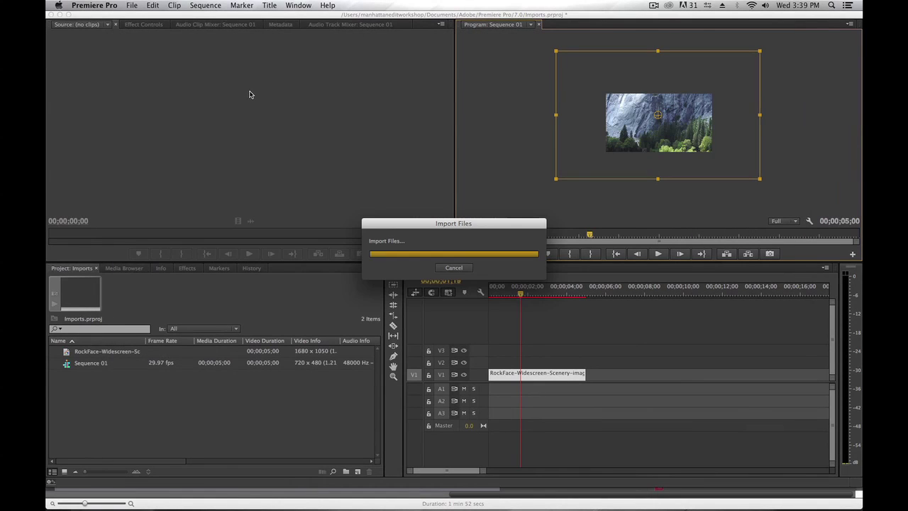
pyautogui.click(573, 374)
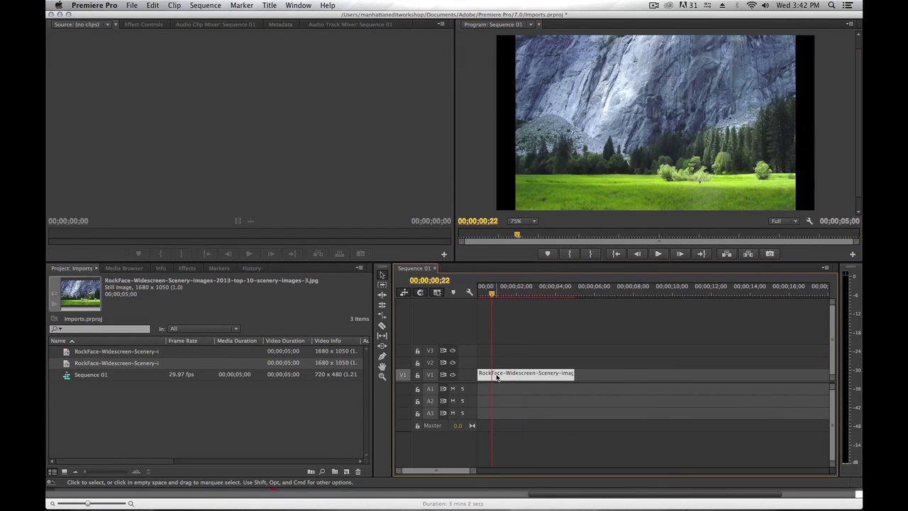
# - Swap the V1 clip for the new RockFace copy and inspect its fitted bounds at 25% zoom
pyautogui.press('Delete')
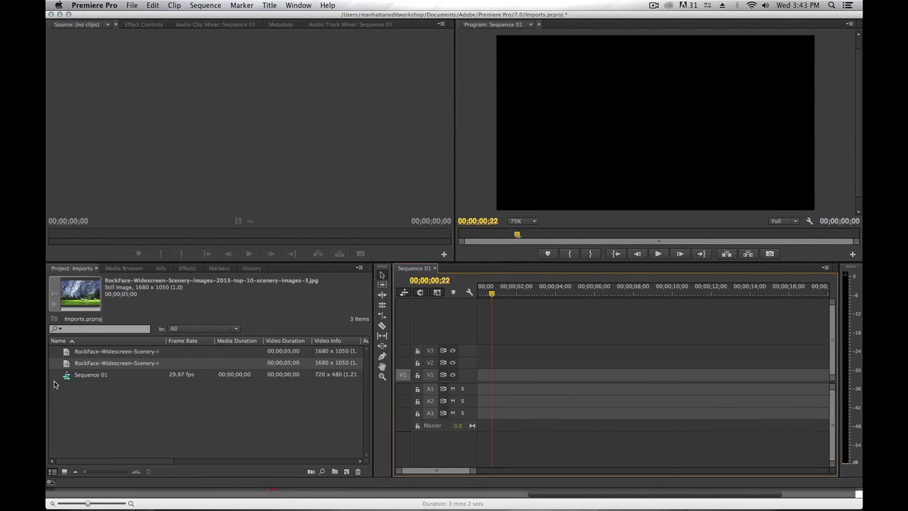
pyautogui.moveTo(65, 367); pyautogui.dragTo(481, 375)
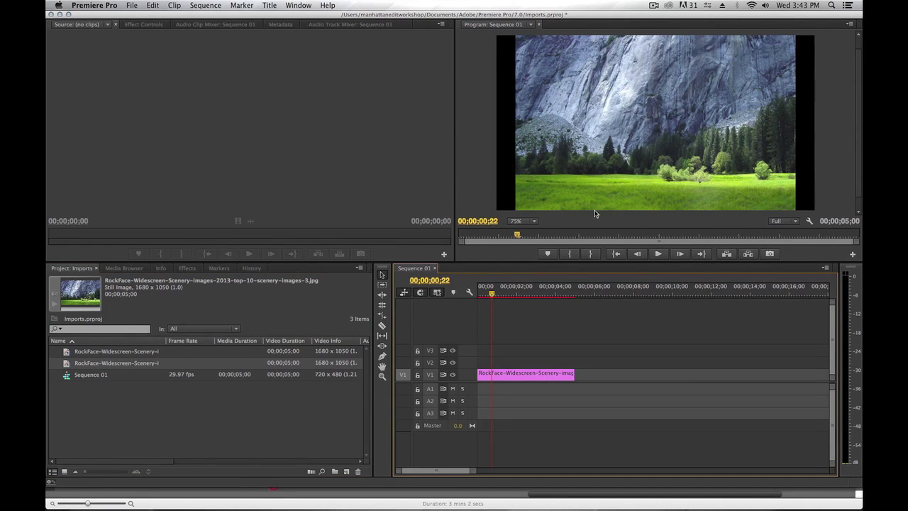
pyautogui.click(525, 221)
pyautogui.click(525, 249)
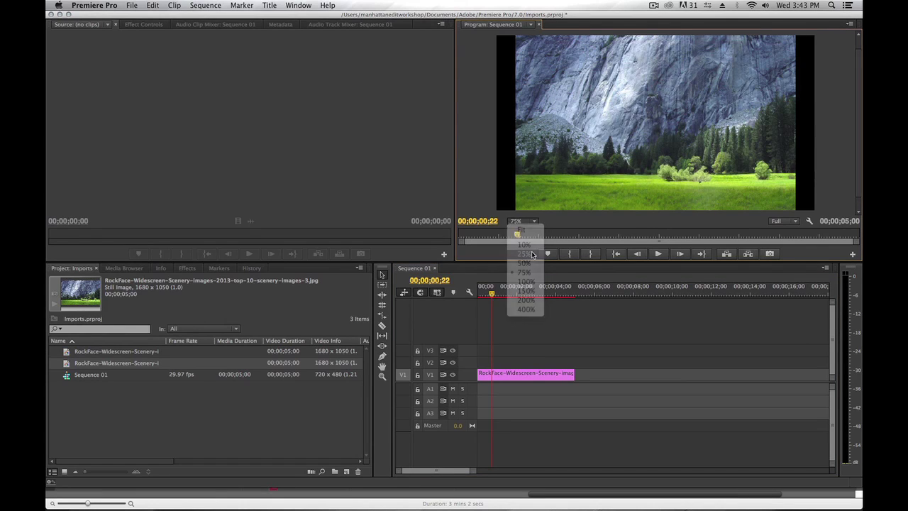
pyautogui.click(655, 142)
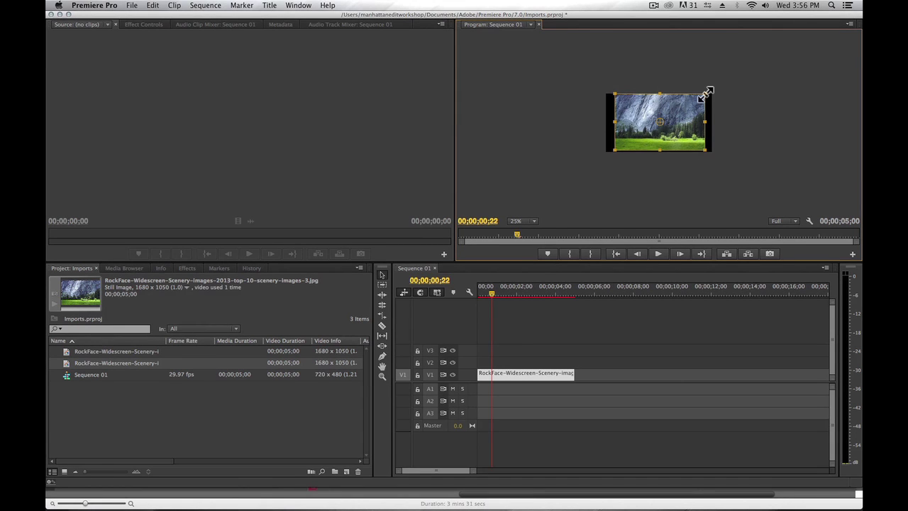
pyautogui.moveTo(706, 94); pyautogui.dragTo(757, 63)
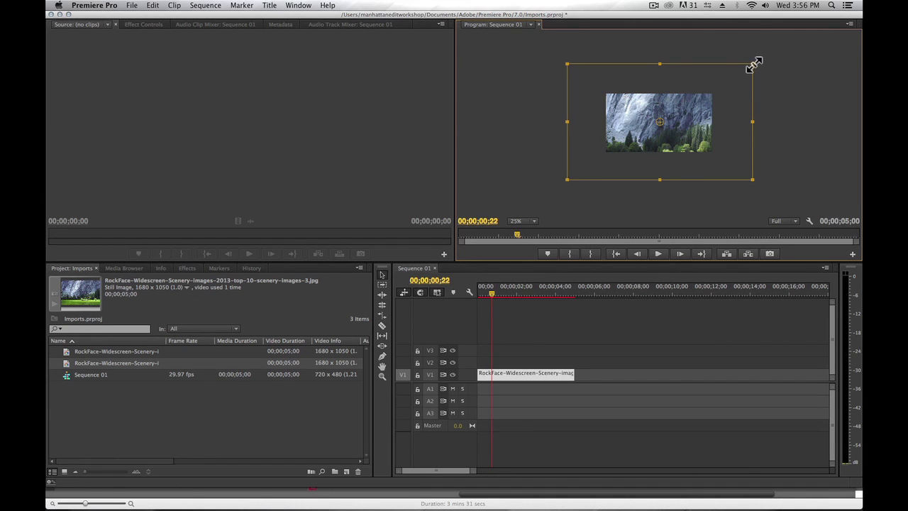
pyautogui.moveTo(753, 64); pyautogui.dragTo(710, 89)
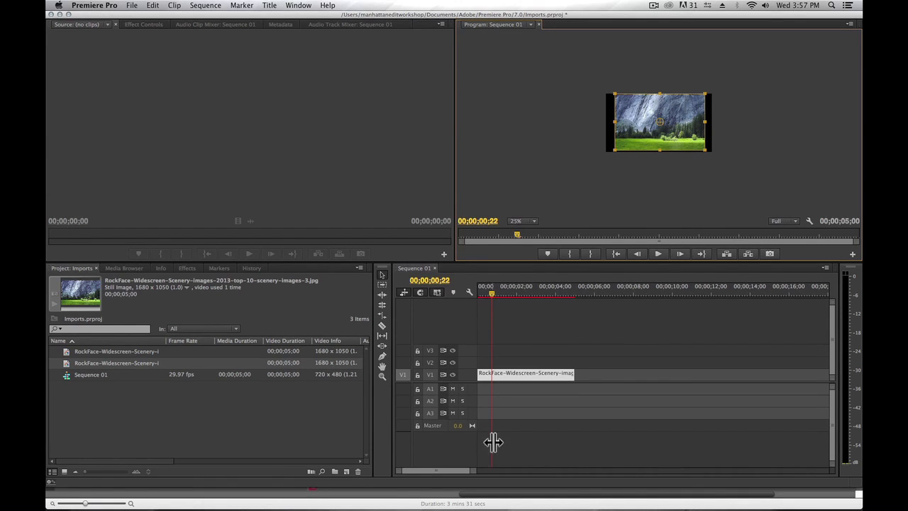
pyautogui.rightClick(517, 379)
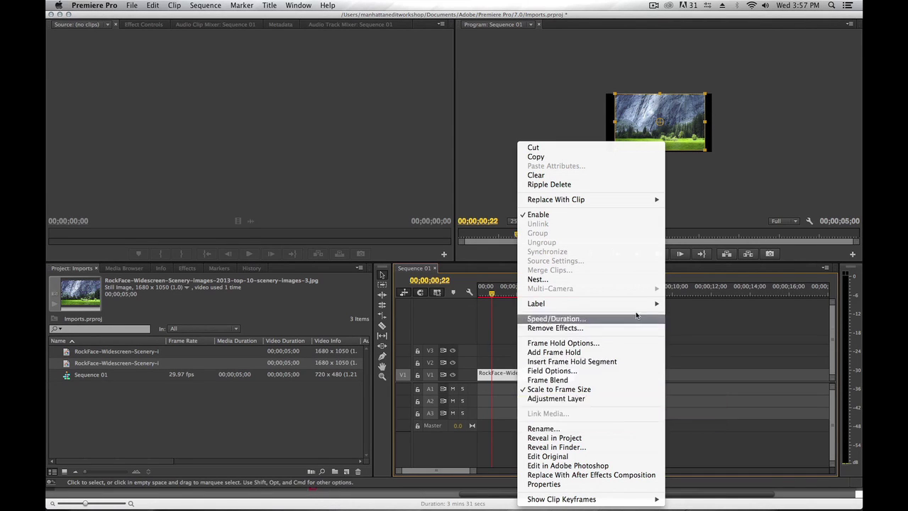
# - Turn off Scale to Frame Size on the V1 clip, then move and corner-scale it down to overfill the frame
pyautogui.click(552, 389)
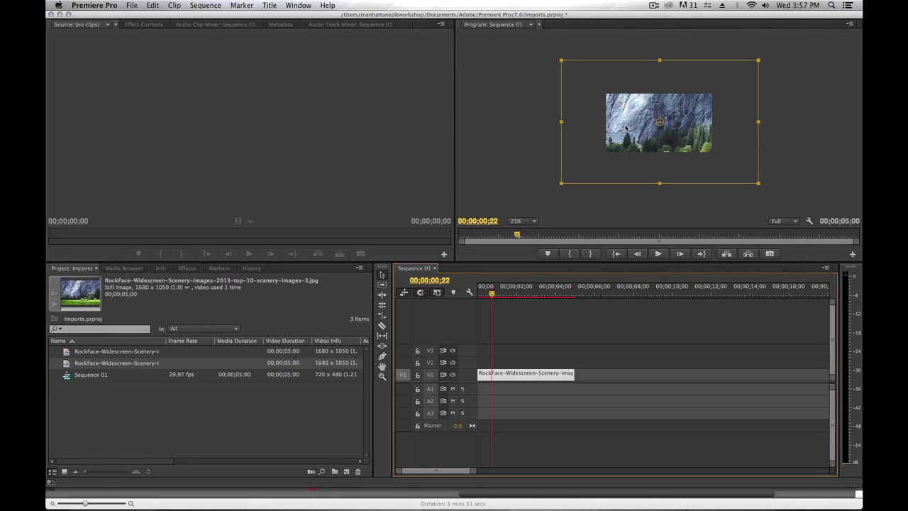
pyautogui.moveTo(626, 128); pyautogui.dragTo(589, 134)
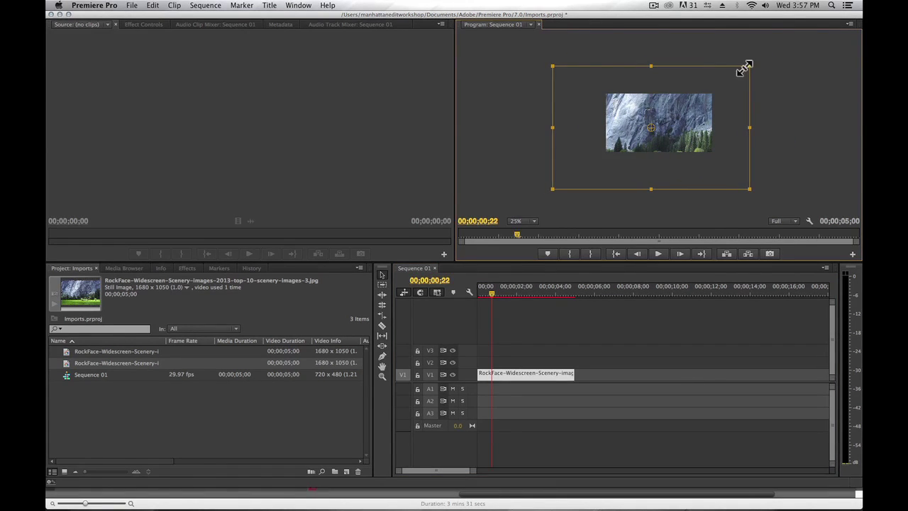
pyautogui.moveTo(745, 68); pyautogui.dragTo(719, 83)
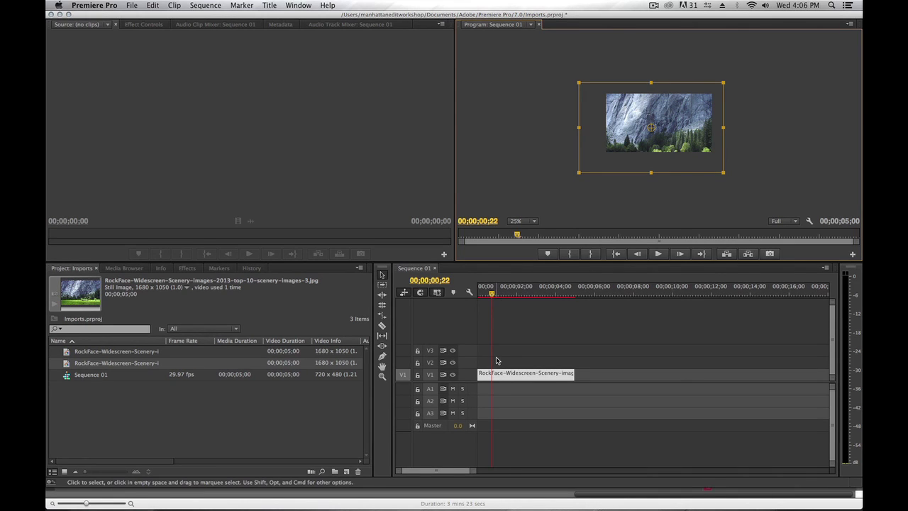
# - Uncheck Default scale to frame size in General preferences, leaving the dialog unsaved
pyautogui.click(96, 6)
pyautogui.moveTo(101, 33)
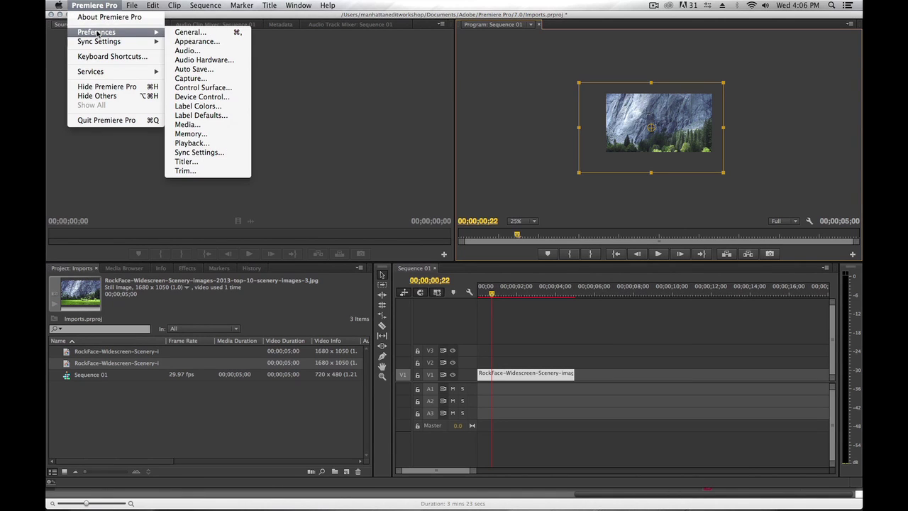
pyautogui.click(181, 33)
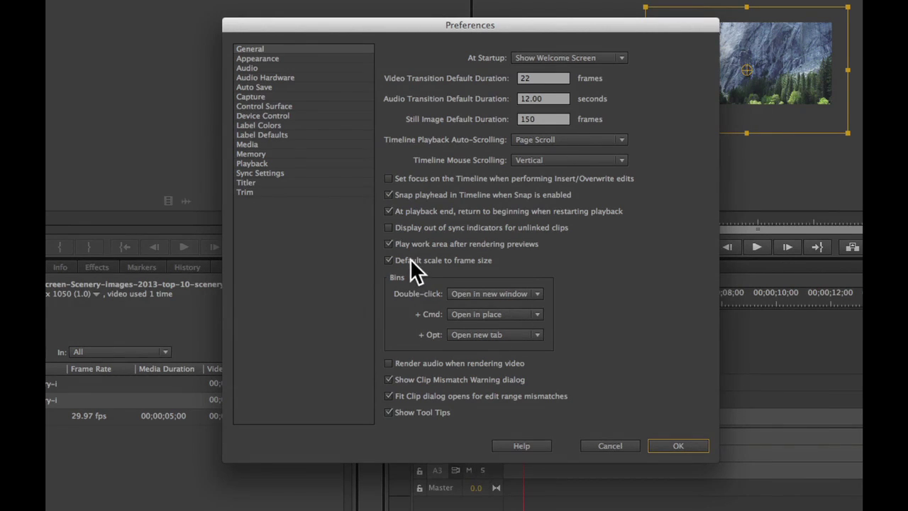
pyautogui.click(414, 260)
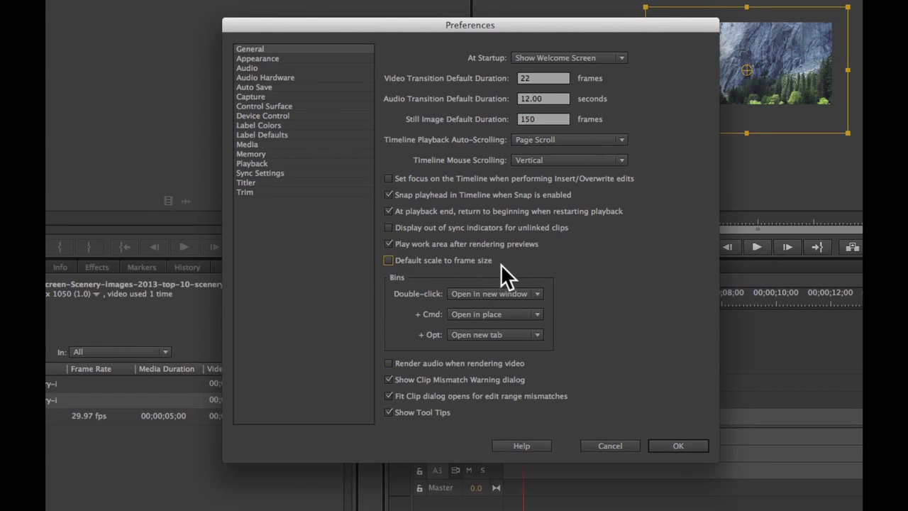